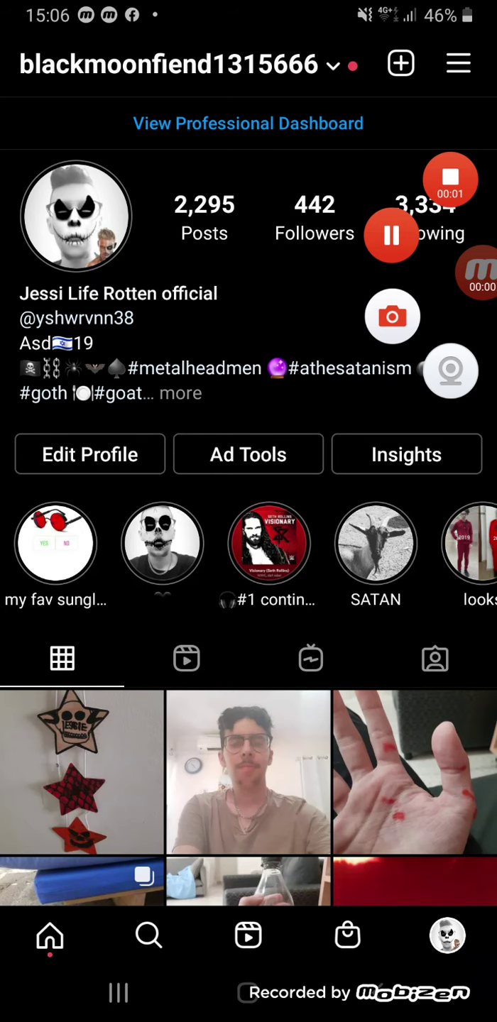
- Open the 'my fav sungl...' highlight and show the first poll's results: 0 yes, 1 no, 12 viewers
click(55, 543)
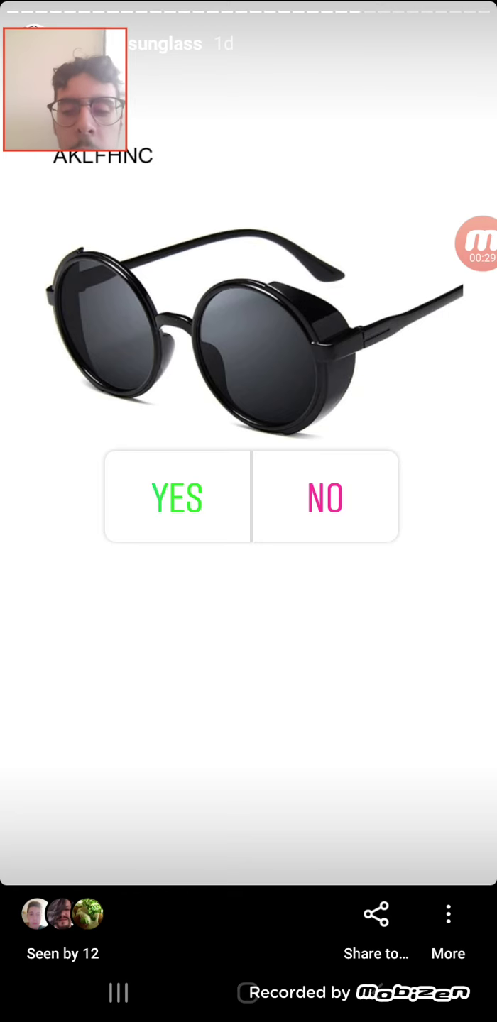
click(63, 931)
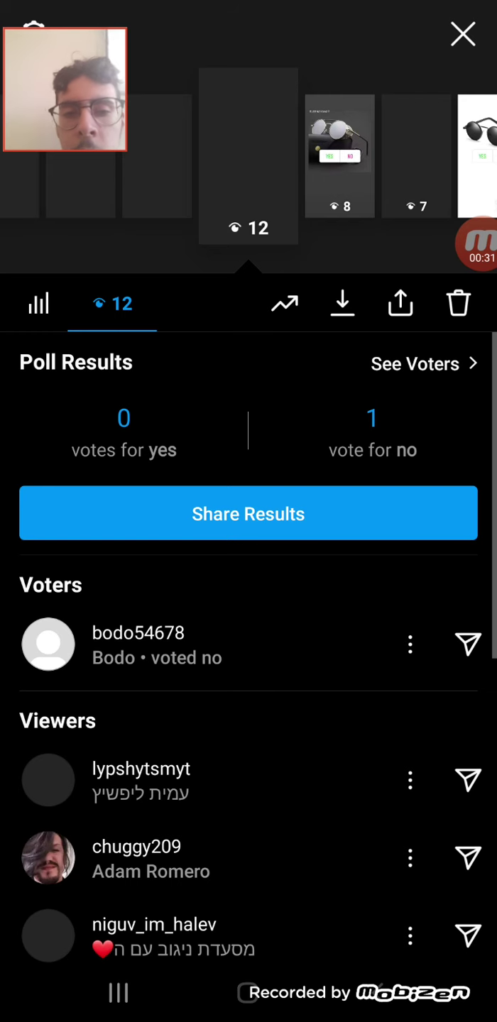
- Check the red round sunglasses poll's results (one no vote, seen by 7), then dismiss the panel
click(248, 152)
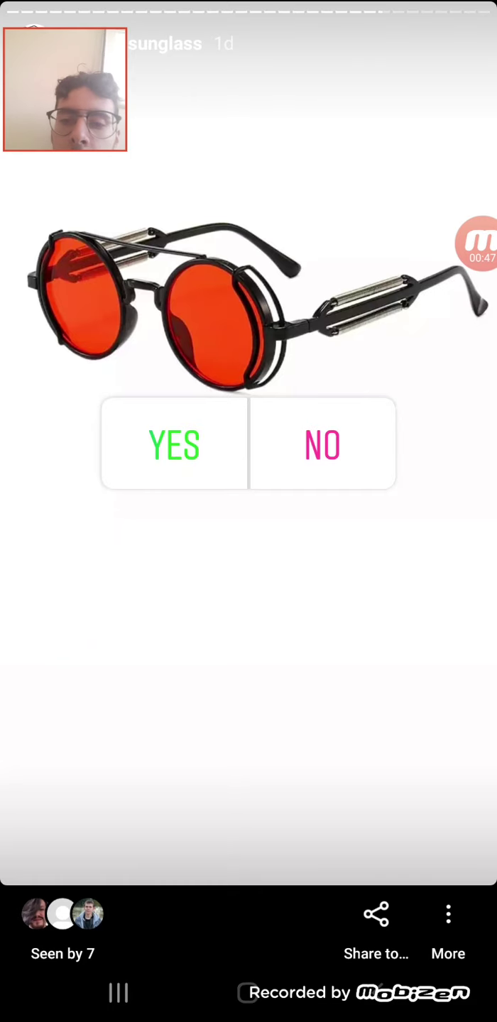
click(63, 926)
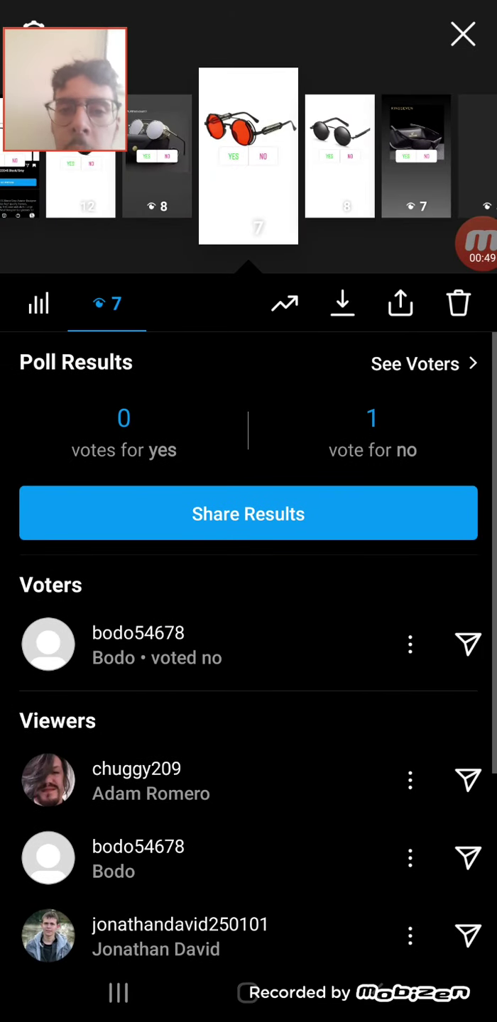
drag(248, 559, 248, 799)
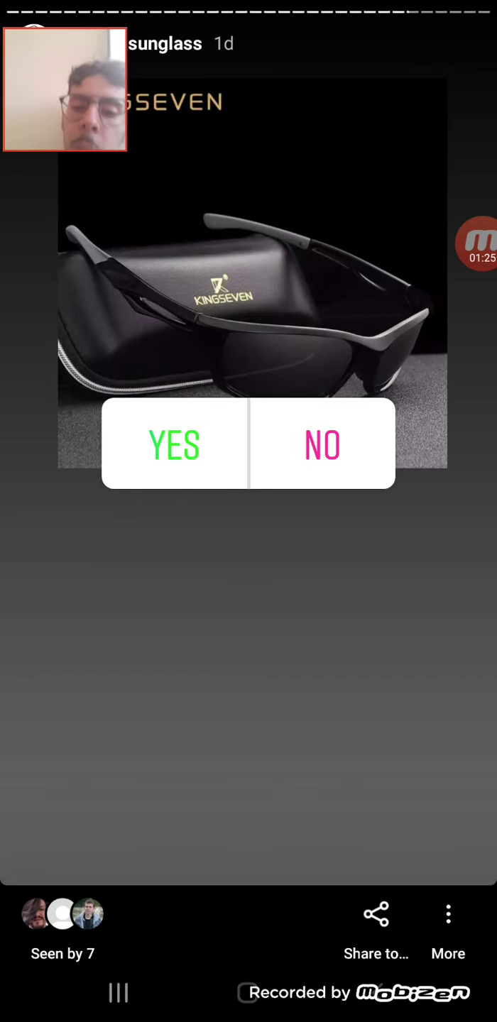
- Review the KINGSEVEN and BARCUR polls' votes and viewers, then open the next poll's results
click(56, 918)
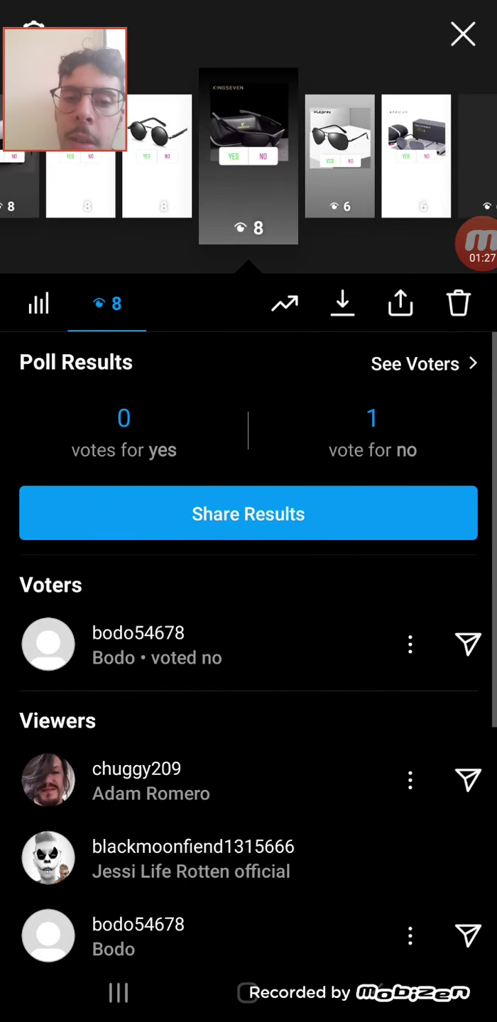
click(243, 160)
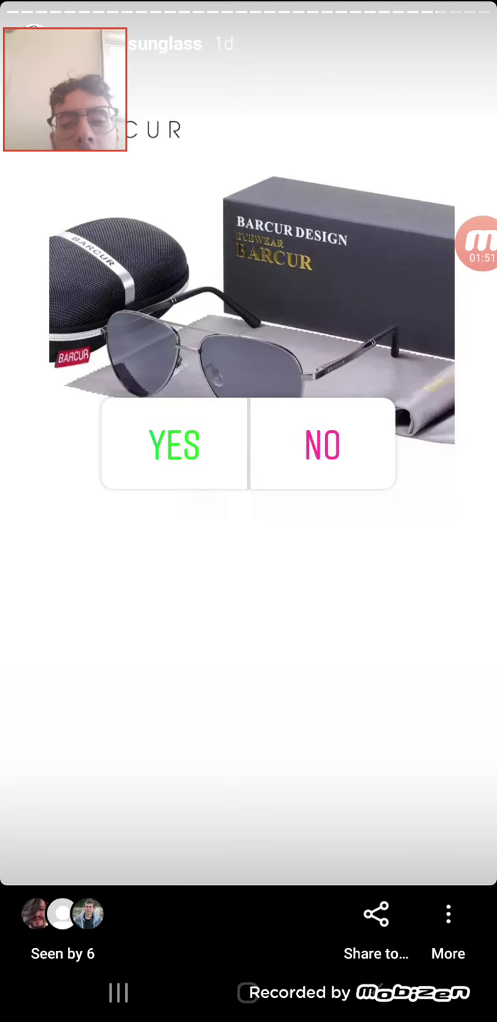
click(62, 930)
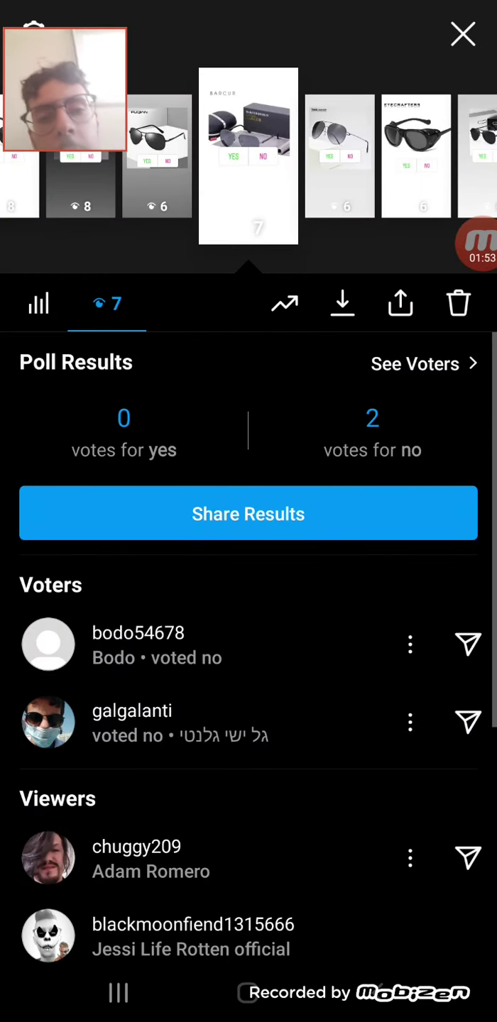
click(463, 33)
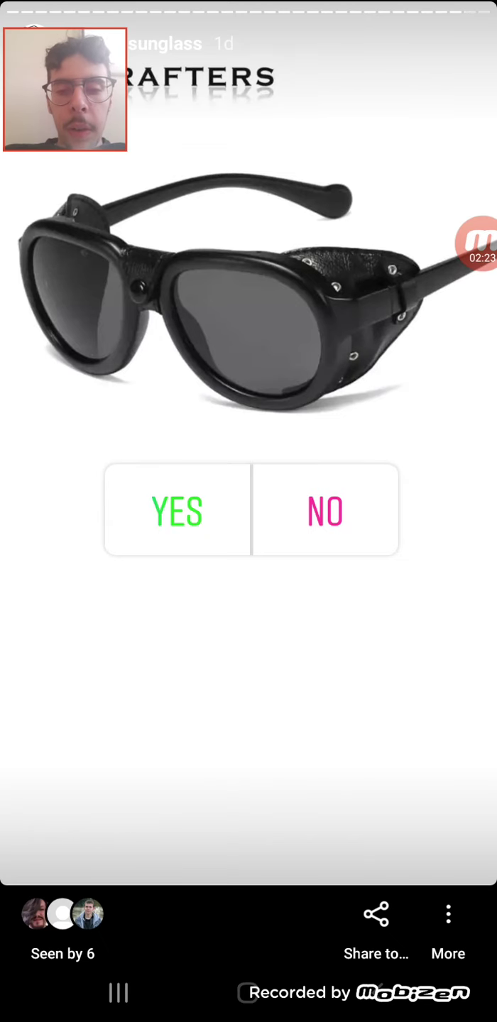
click(62, 930)
- Close the poll results and step back four stories to the earlier sunglasses polls
click(249, 155)
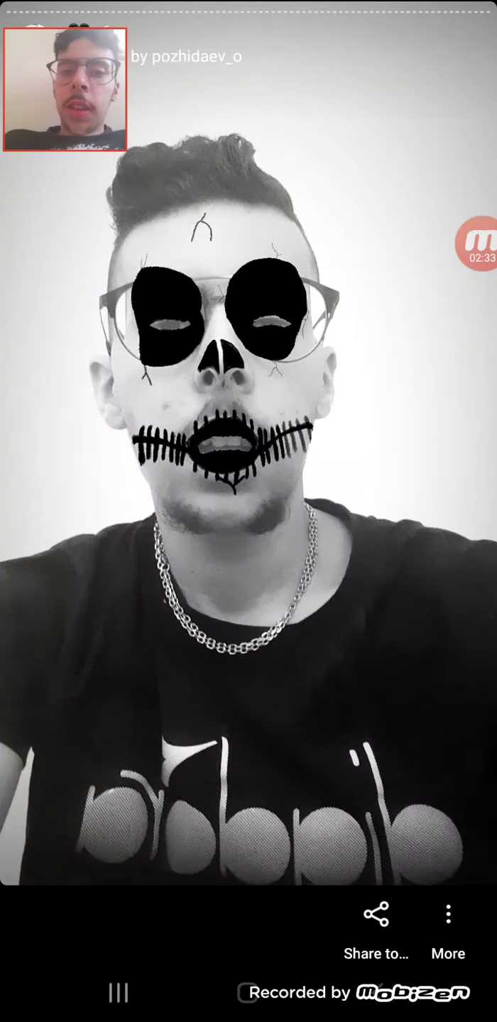
click(80, 511)
click(80, 511)
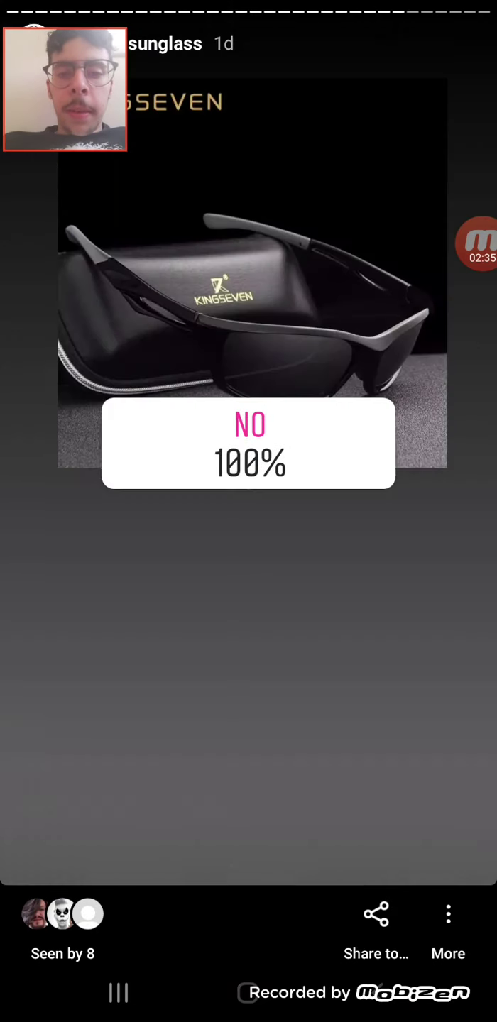
click(80, 511)
click(81, 511)
- Pause to view the black round sunglasses poll, then advance to the silver pair's poll
drag(80, 511, 81, 511)
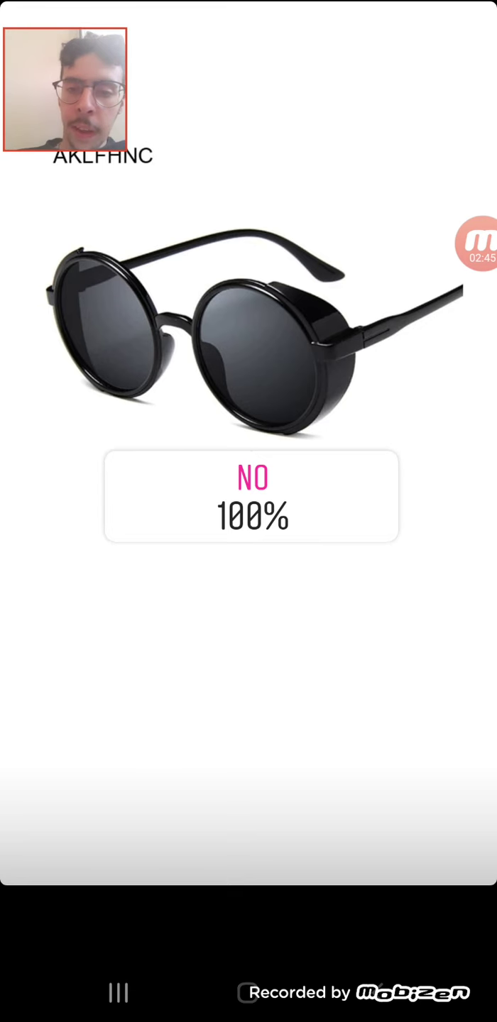
drag(80, 511, 80, 511)
drag(248, 639, 248, 639)
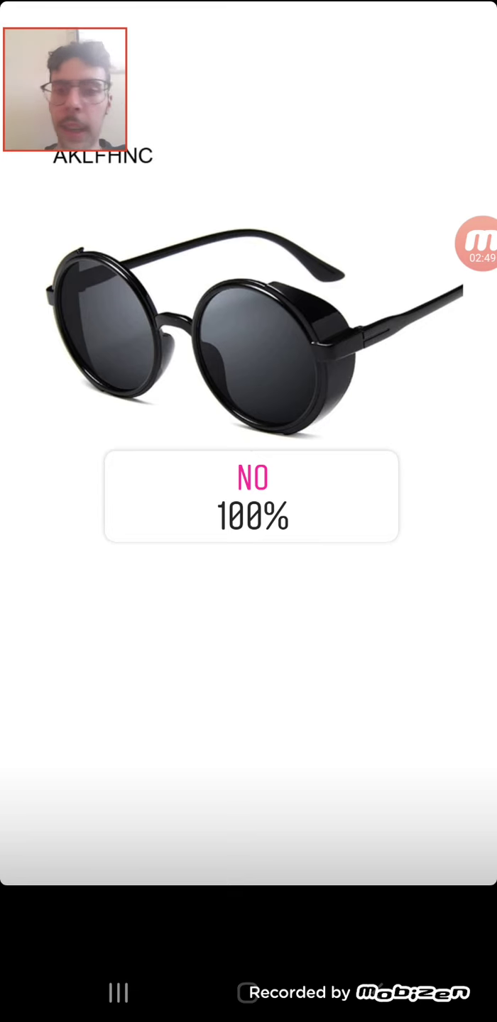
click(359, 639)
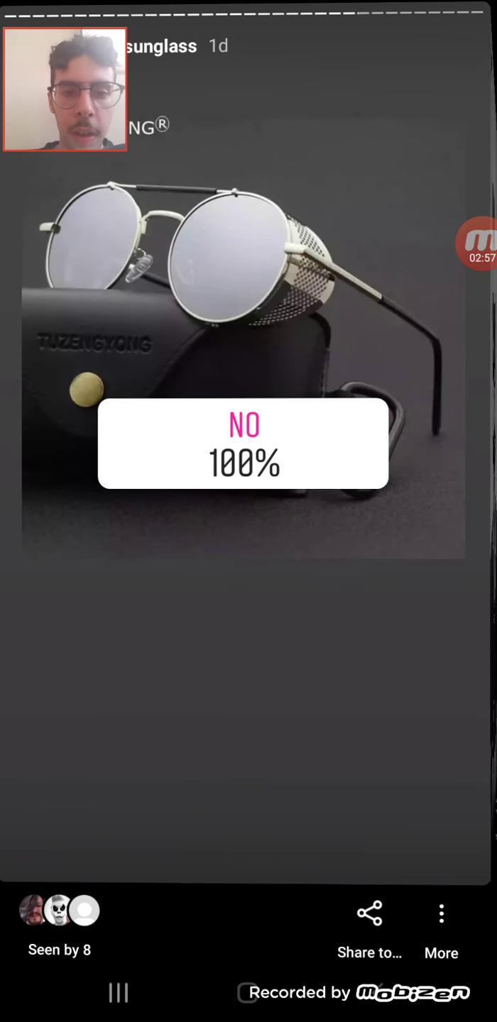
- Advance from the silver sunglasses poll to the red-lens round sunglasses poll
drag(359, 638, 320, 639)
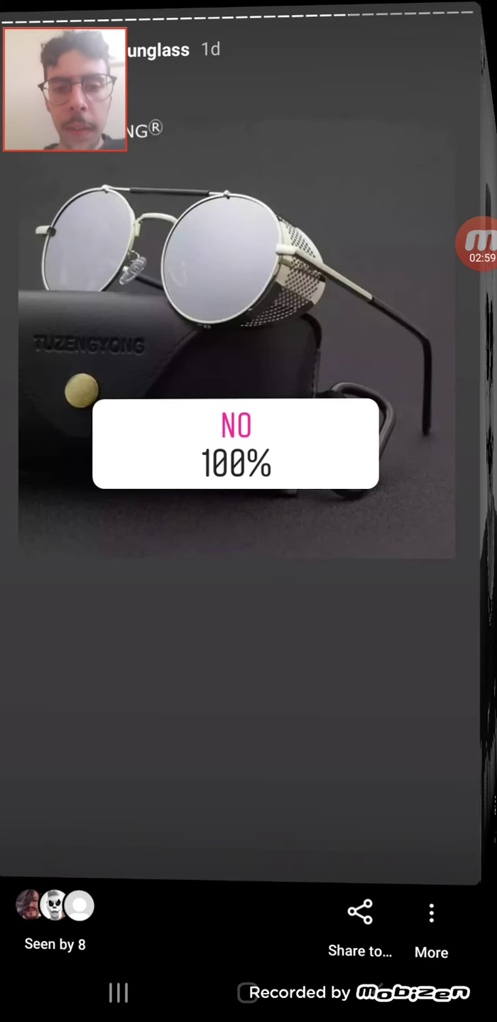
drag(319, 638, 308, 639)
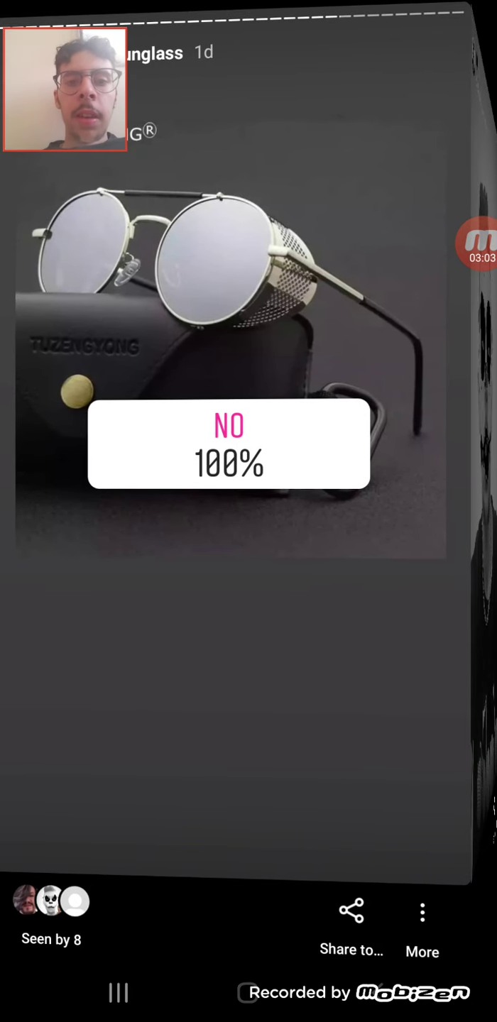
drag(308, 638, 304, 639)
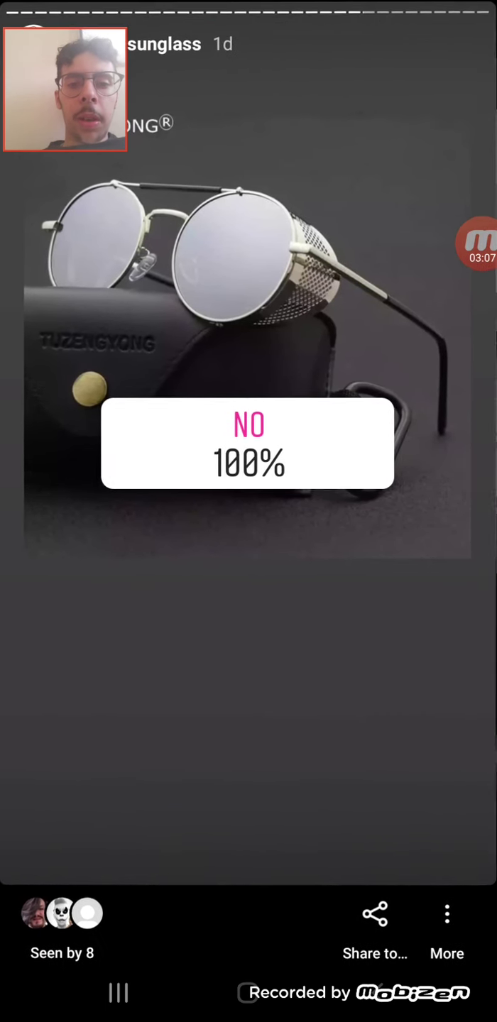
click(400, 639)
- Advance one story toward the 50/50 aviator sunglasses poll
click(81, 639)
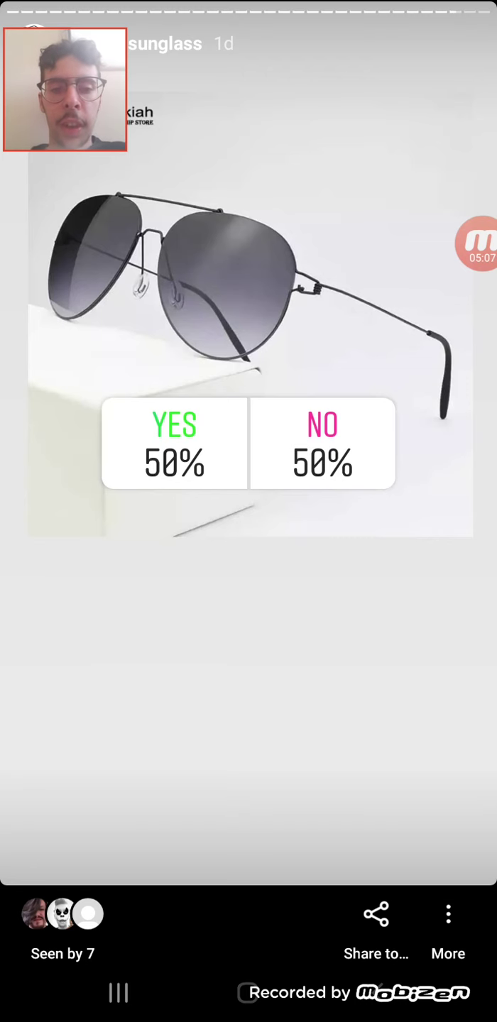
click(81, 639)
click(415, 638)
click(62, 930)
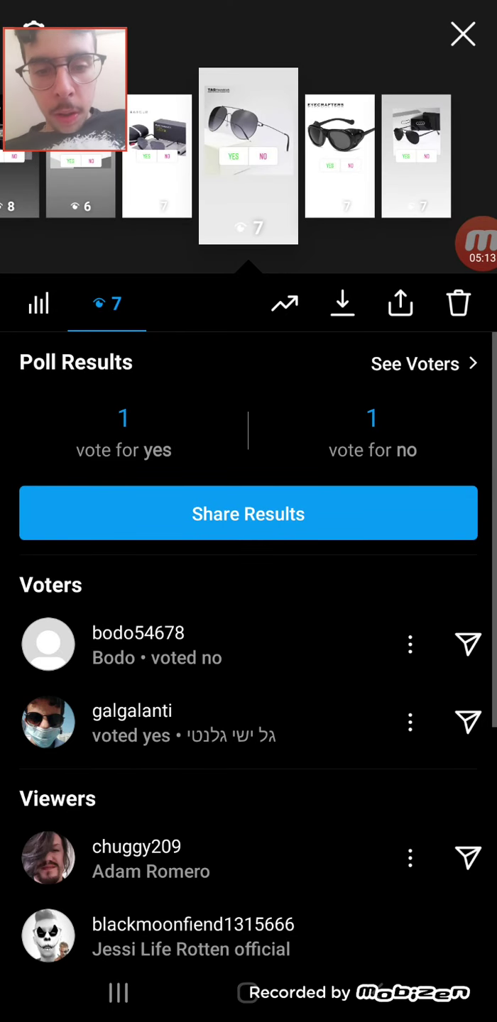
click(247, 155)
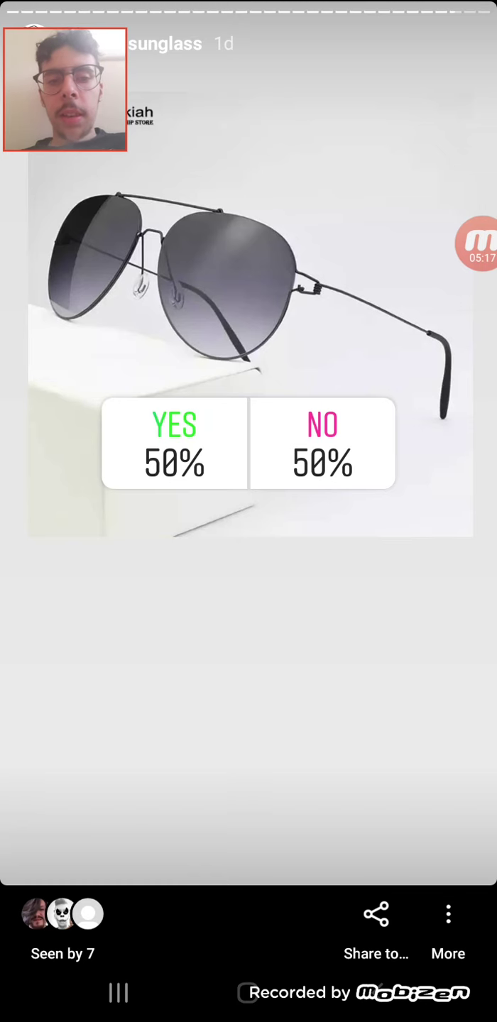
- Hide the story details and advance to the black aviator sunglasses poll, 100% no
click(248, 679)
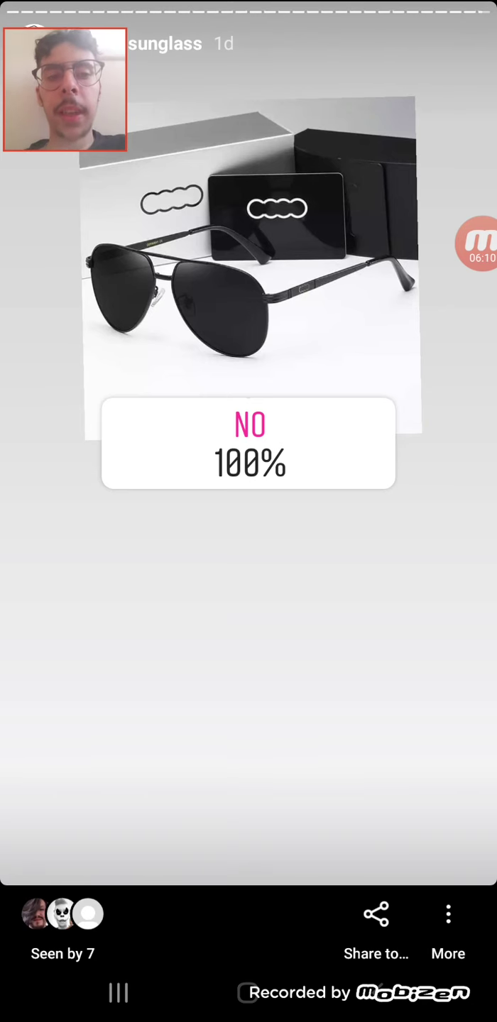
click(477, 243)
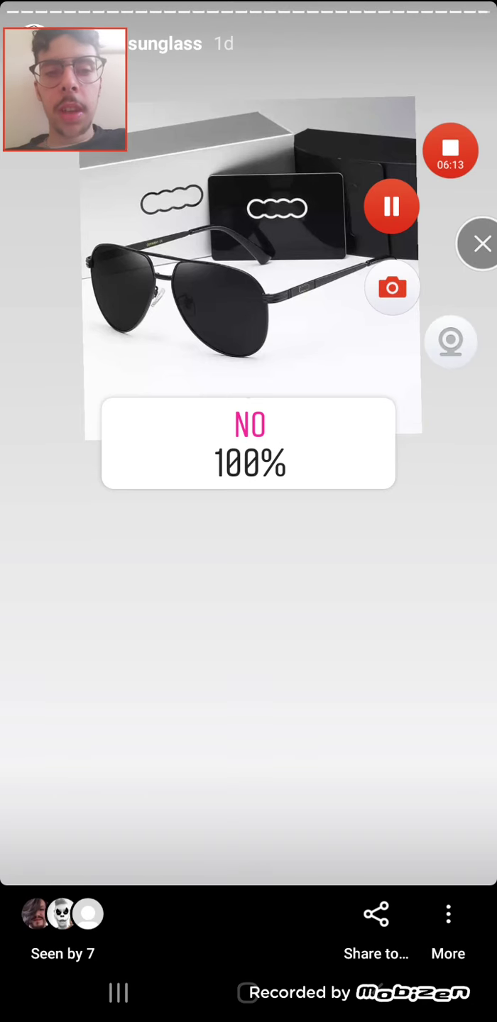